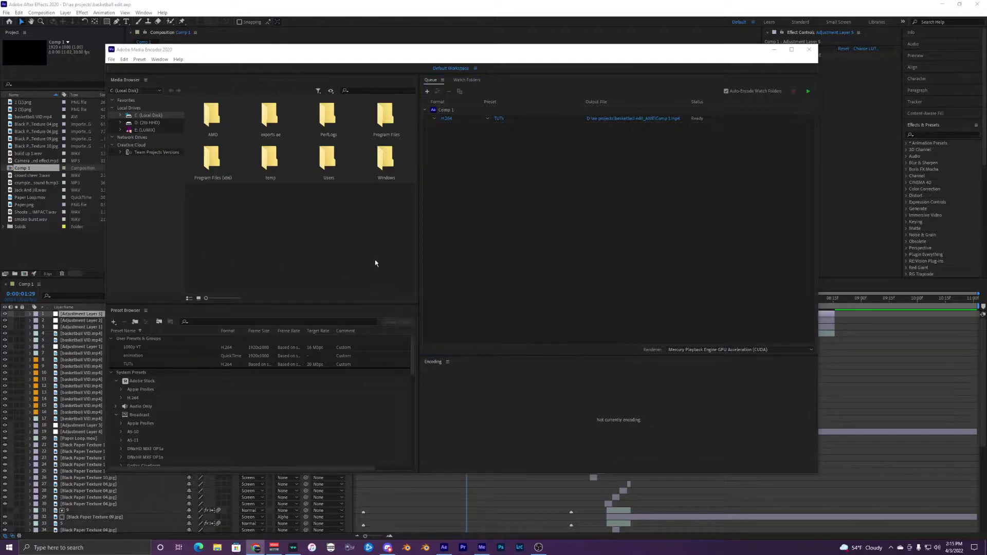
# - Open the Comp 1 export settings, try software encoding, then discard the changes
pyautogui.click(501, 215)
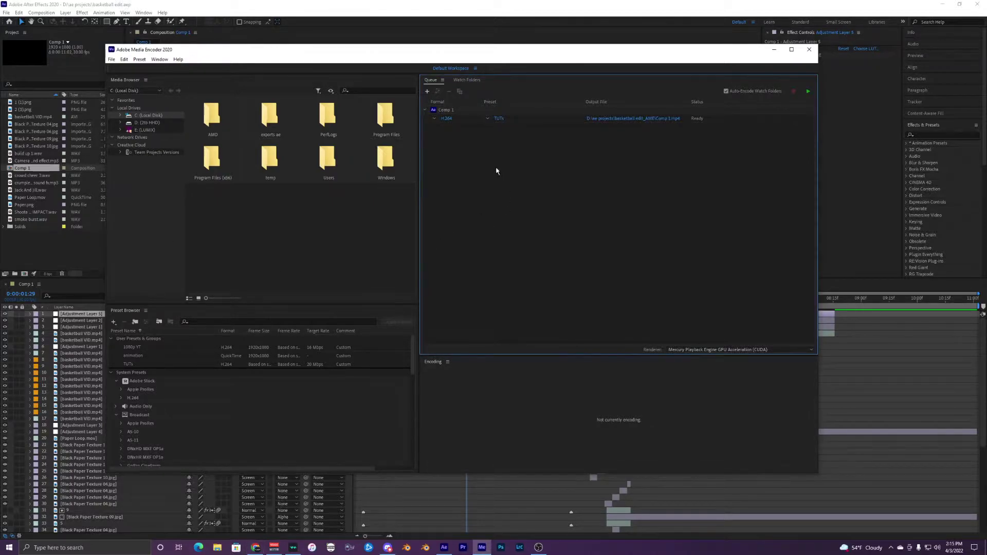
pyautogui.click(499, 118)
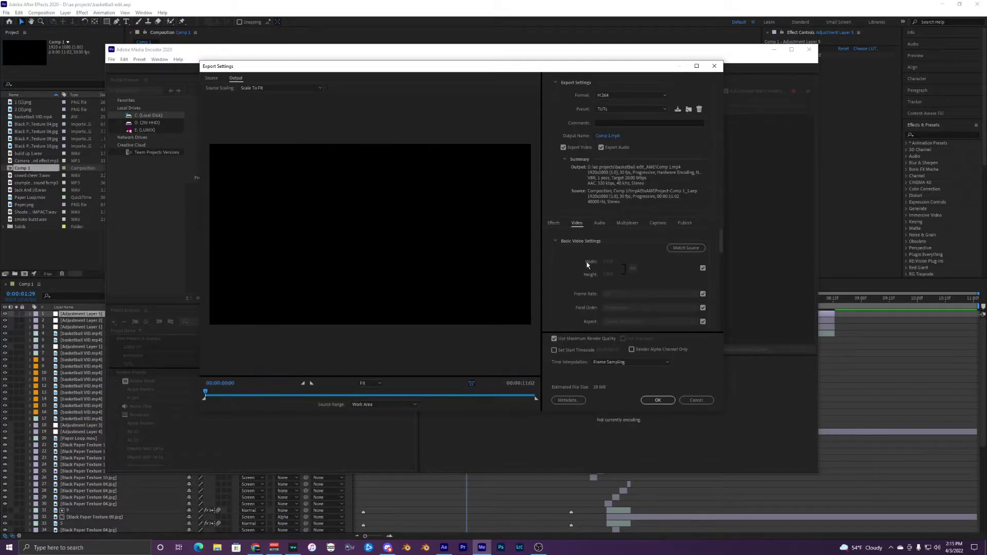
pyautogui.scroll(-3, 580, 260)
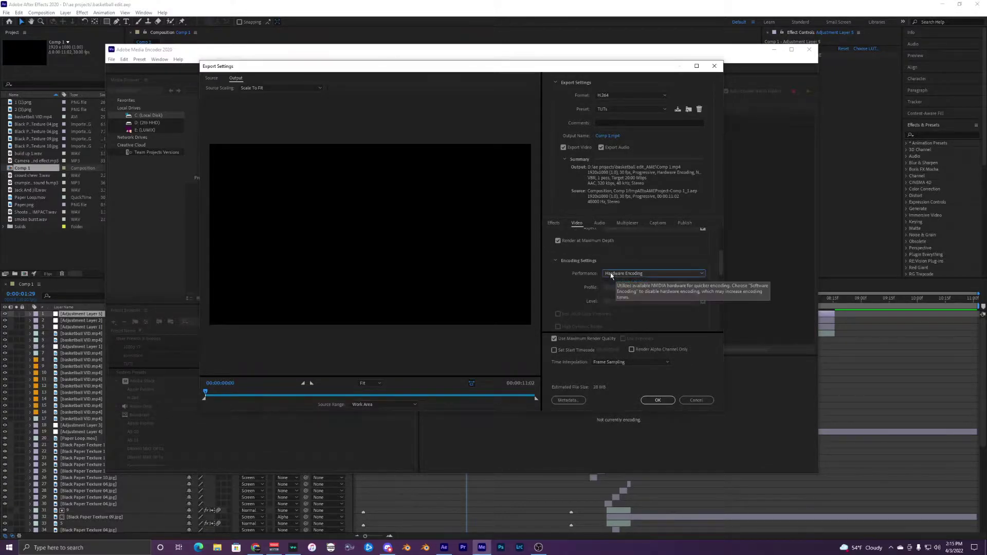
pyautogui.click(617, 274)
pyautogui.click(617, 284)
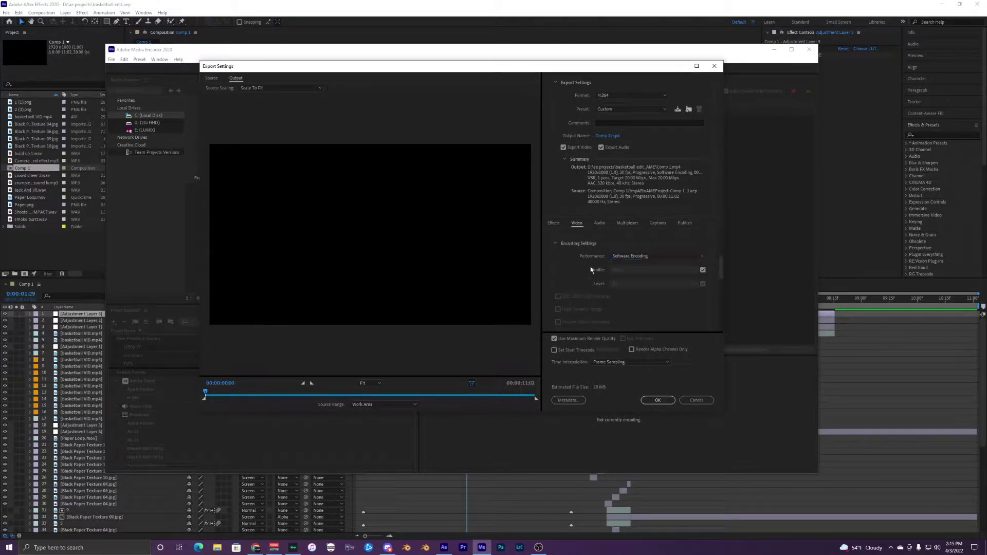
pyautogui.click(629, 257)
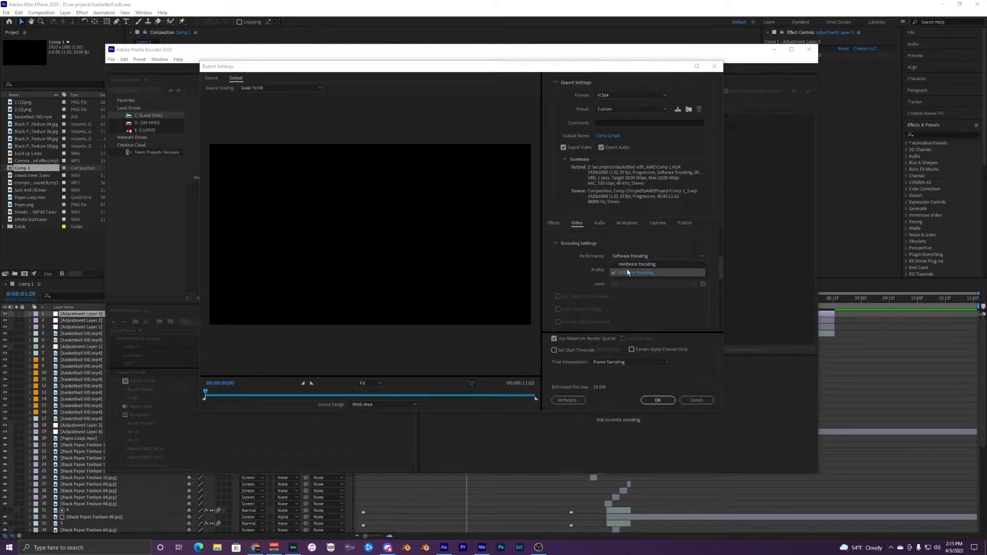
pyautogui.click(634, 265)
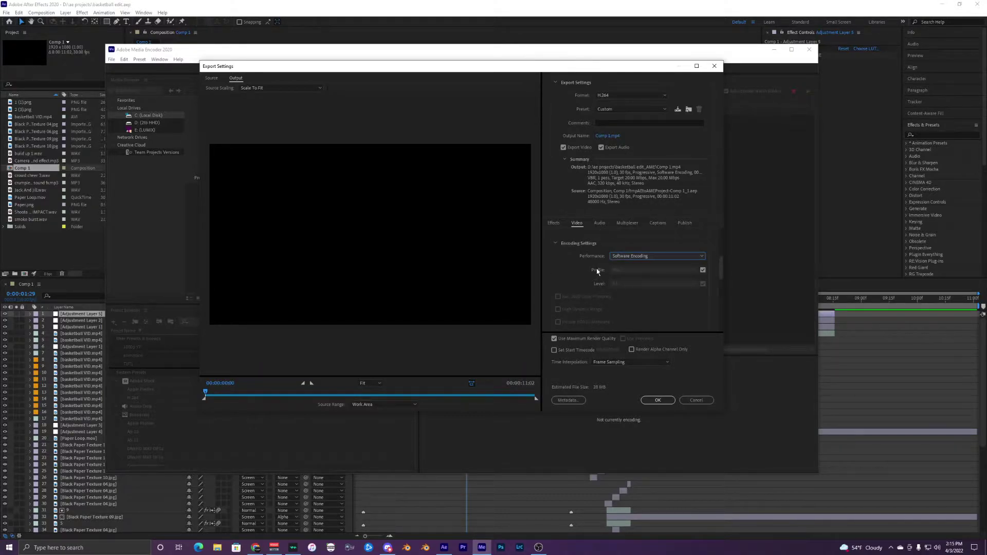
pyautogui.click(686, 406)
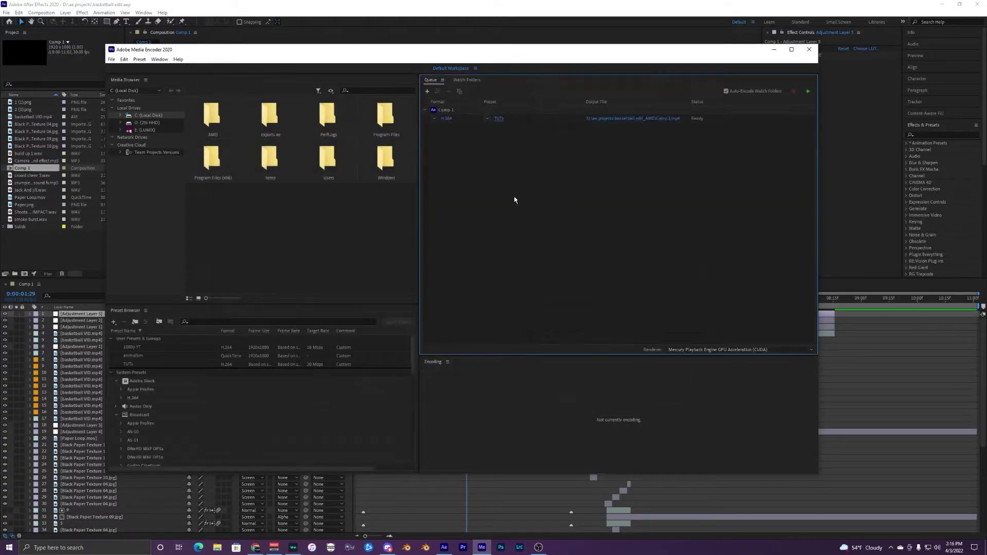
# - Open the debug console with Ctrl+F12 in Debug Database View and filter it by 'HW'
pyautogui.moveTo(377, 50); pyautogui.dragTo(382, 52)
pyautogui.hotkey('ctrl', 'F12')
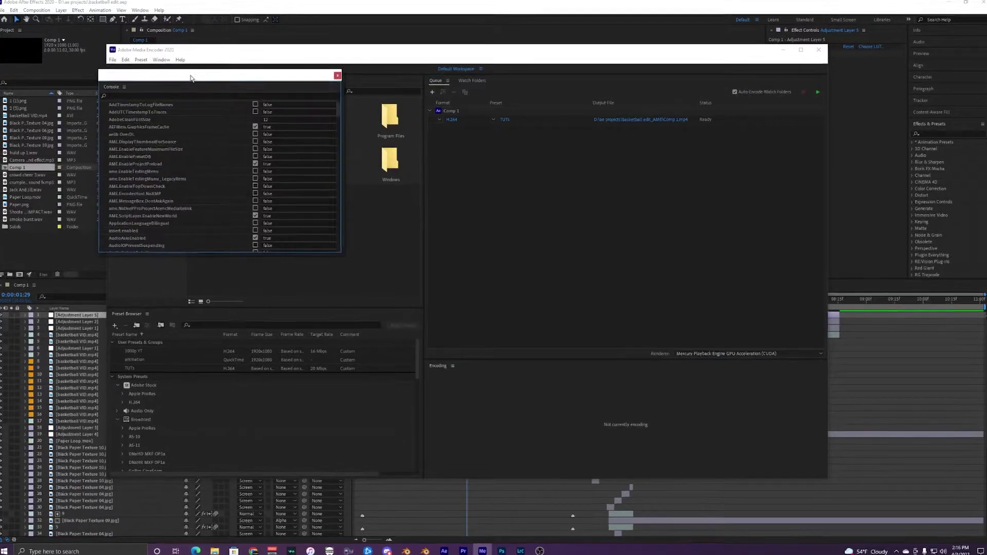
pyautogui.moveTo(211, 77); pyautogui.dragTo(335, 84)
pyautogui.click(250, 94)
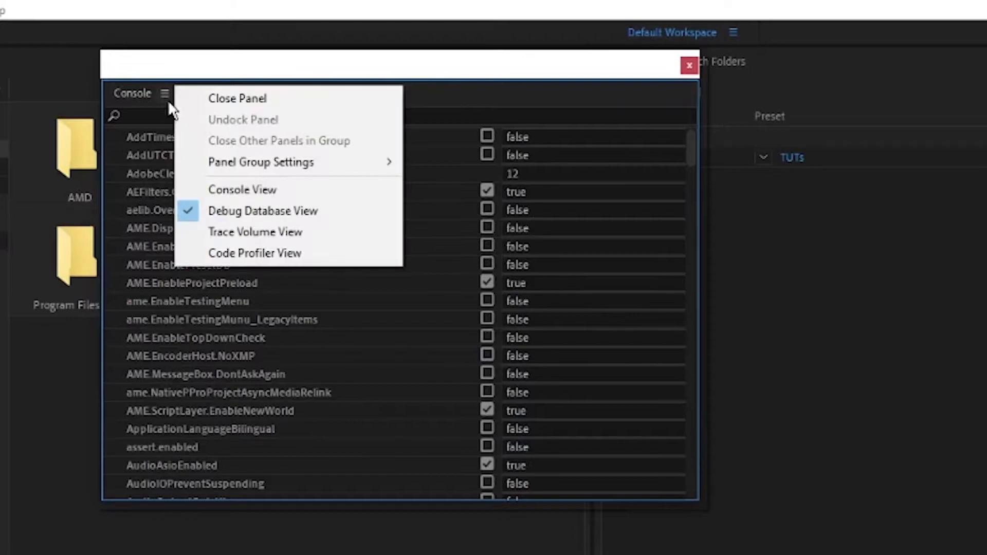
pyautogui.click(254, 190)
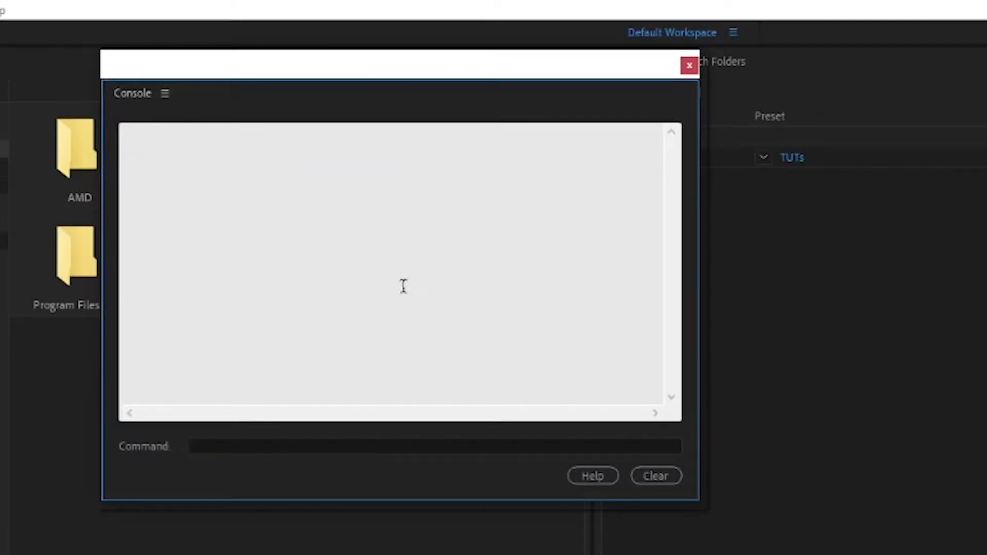
pyautogui.click(164, 93)
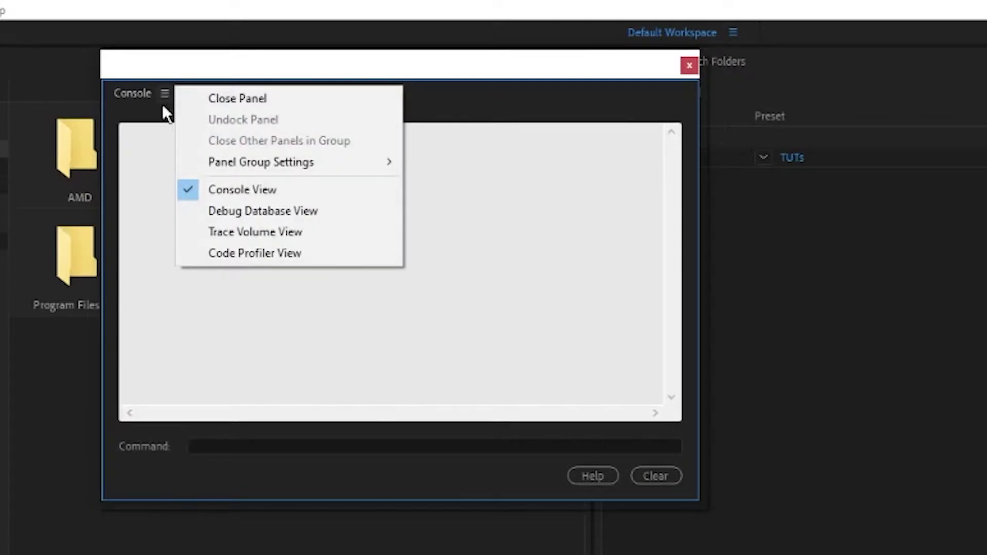
pyautogui.click(266, 213)
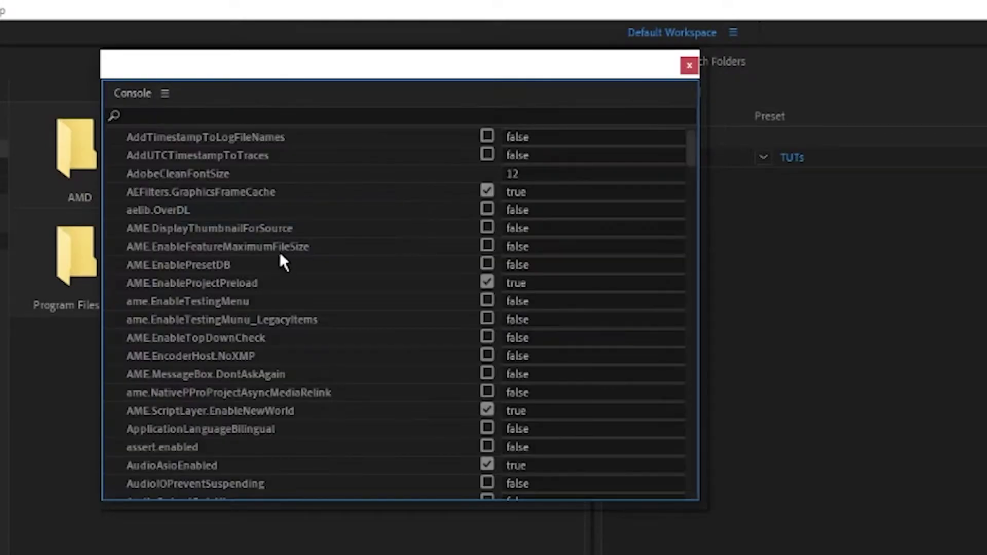
pyautogui.click(175, 110)
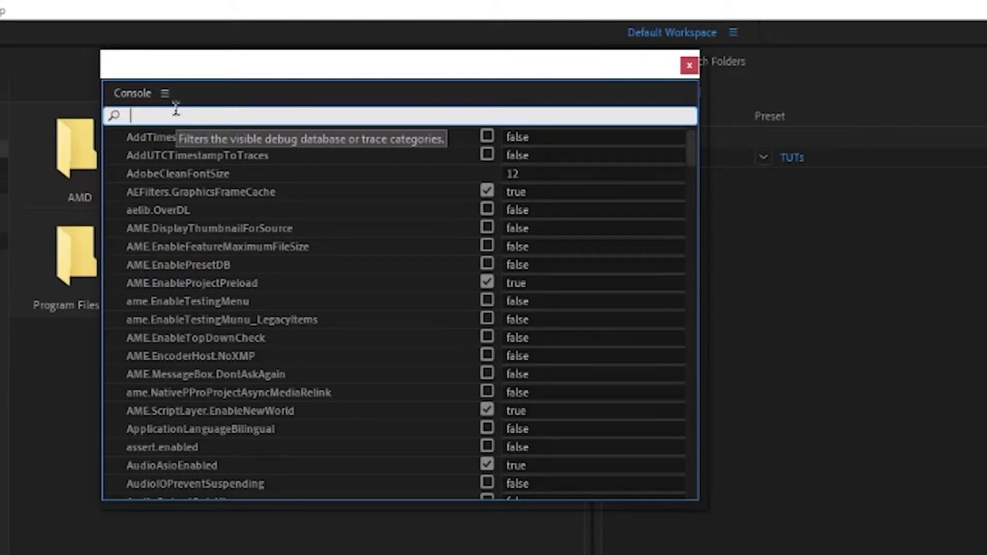
pyautogui.write('HW')
pyautogui.press('Return')
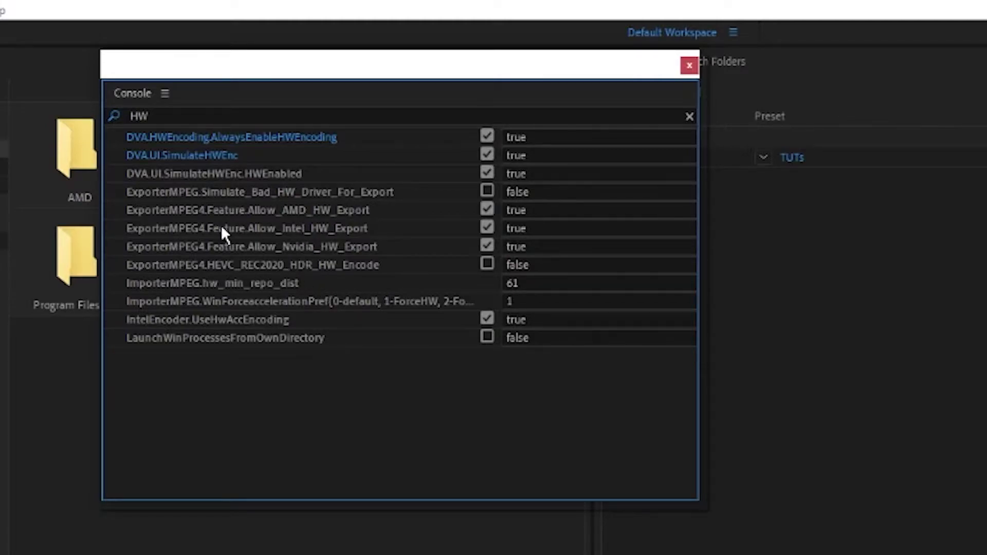
pyautogui.moveTo(238, 74); pyautogui.dragTo(198, 75)
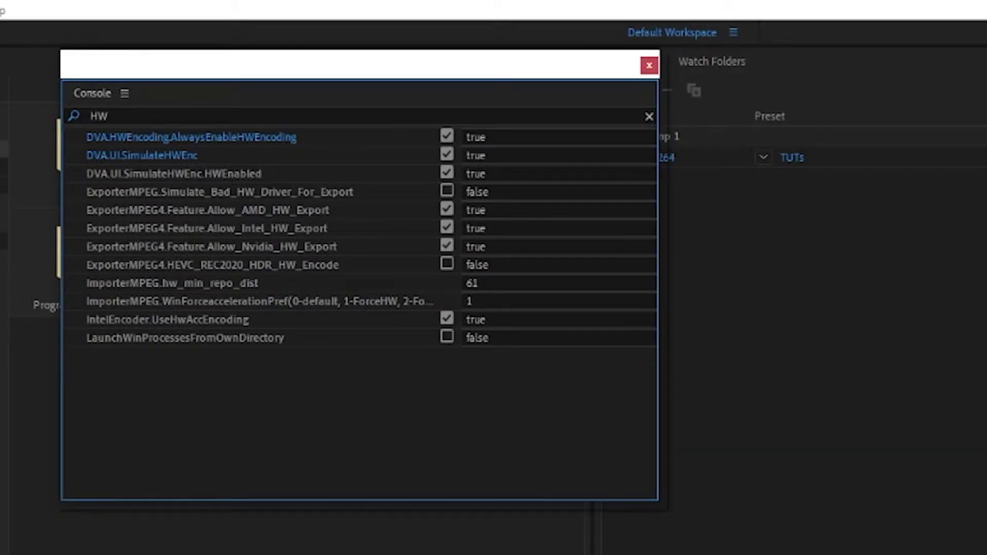
pyautogui.click(381, 393)
pyautogui.click(446, 137)
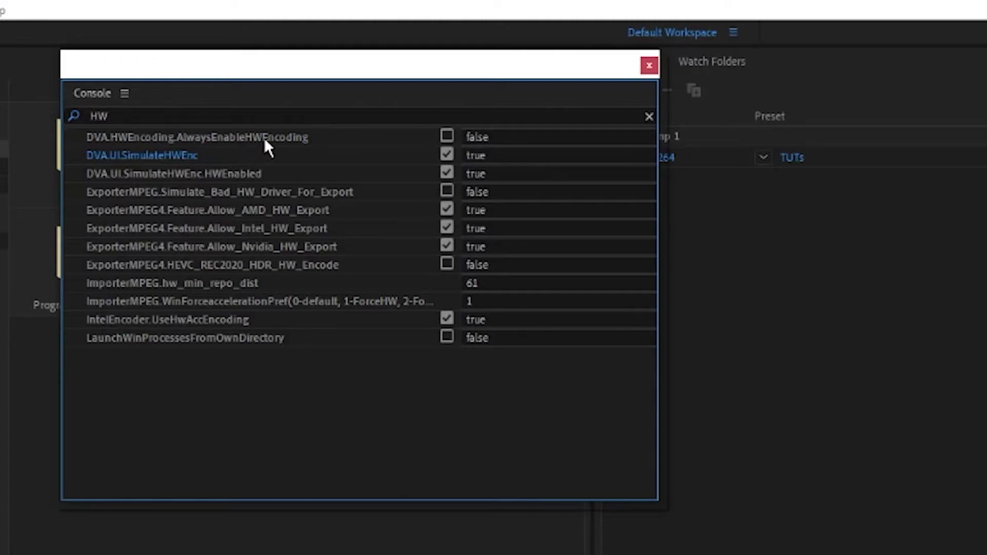
pyautogui.click(446, 136)
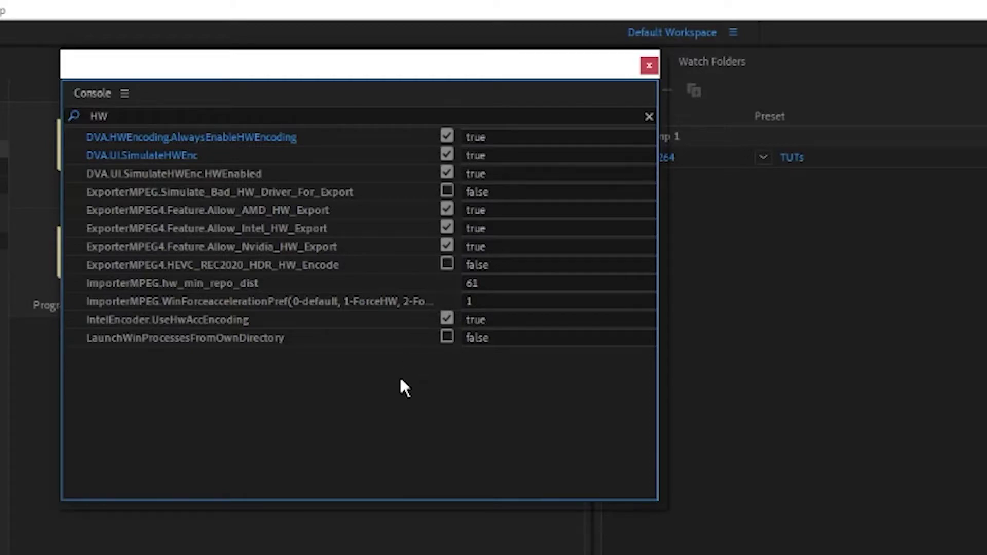
# - Close the debug console and select the Comp 1 H.264 job in the queue
pyautogui.click(648, 67)
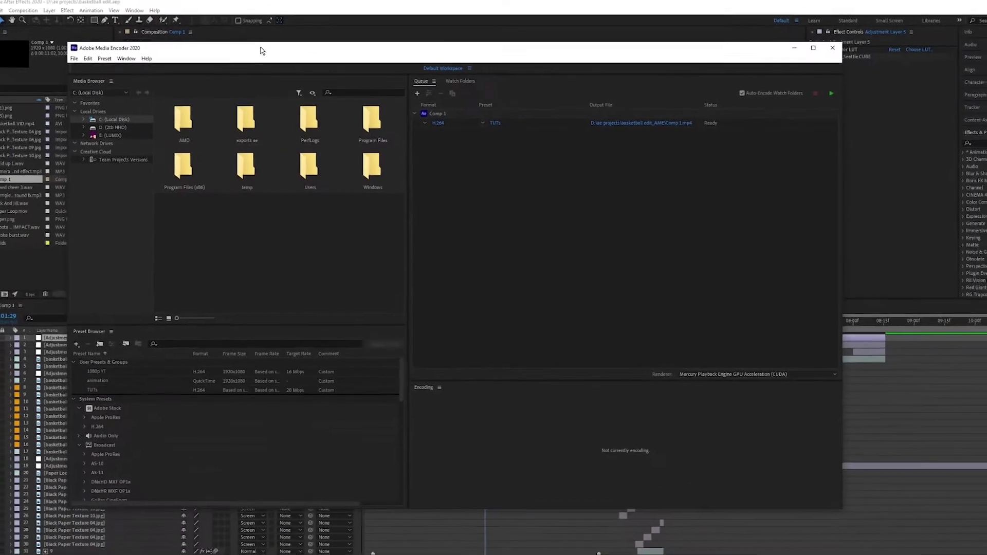
pyautogui.click(440, 177)
pyautogui.moveTo(201, 49); pyautogui.dragTo(201, 51)
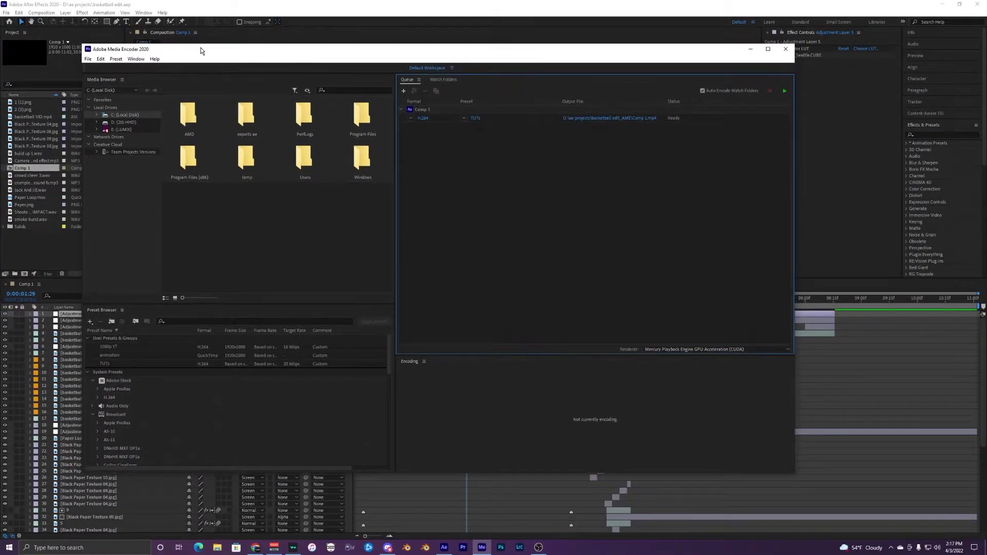
pyautogui.rightClick(481, 547)
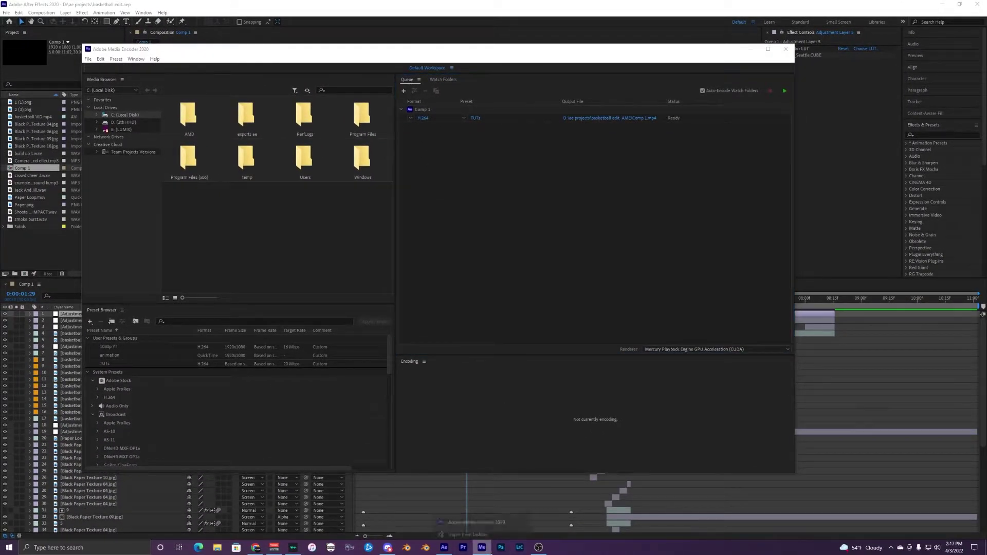
pyautogui.click(482, 547)
pyautogui.click(482, 547)
pyautogui.click(346, 267)
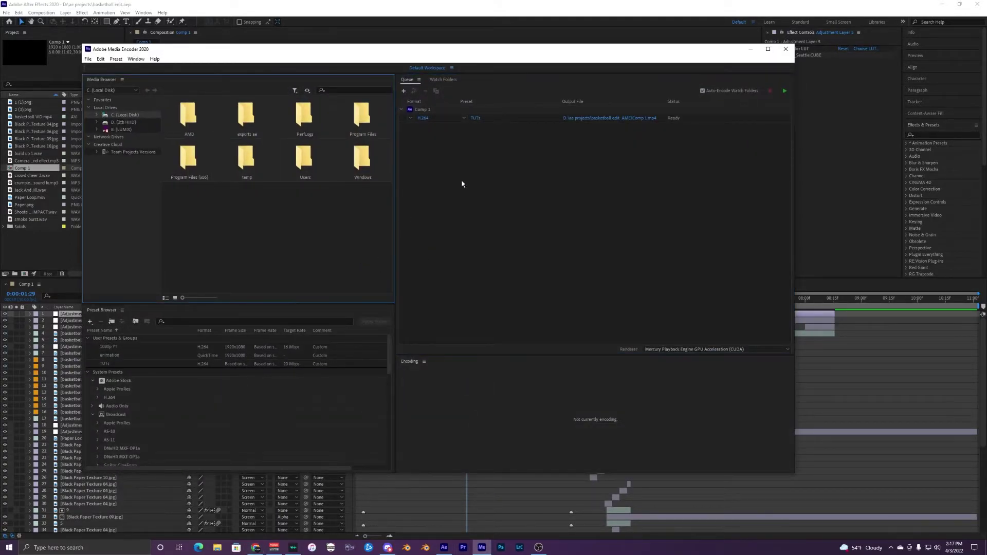
pyautogui.click(491, 118)
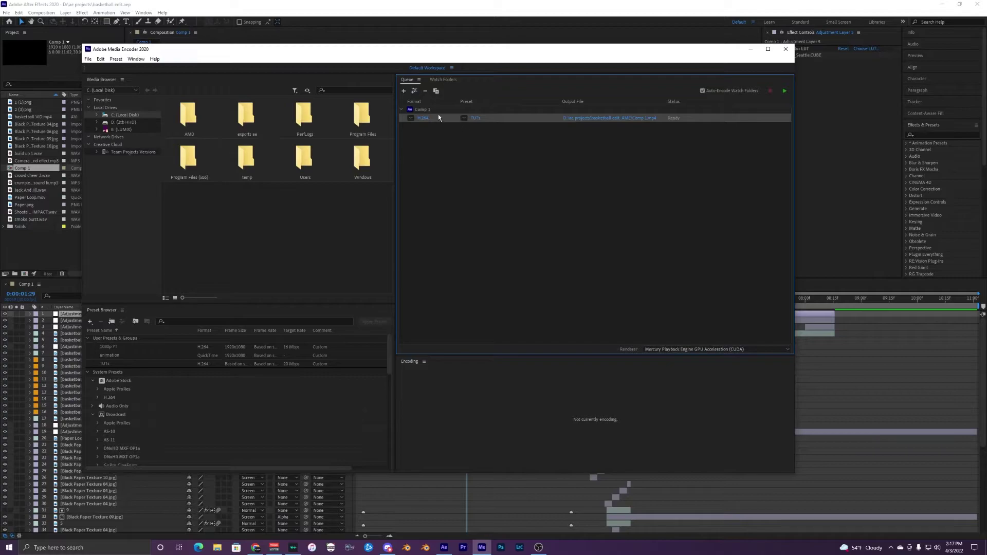
# - Open the Comp 1 export settings and keep Performance on Hardware Encoding
pyautogui.click(474, 118)
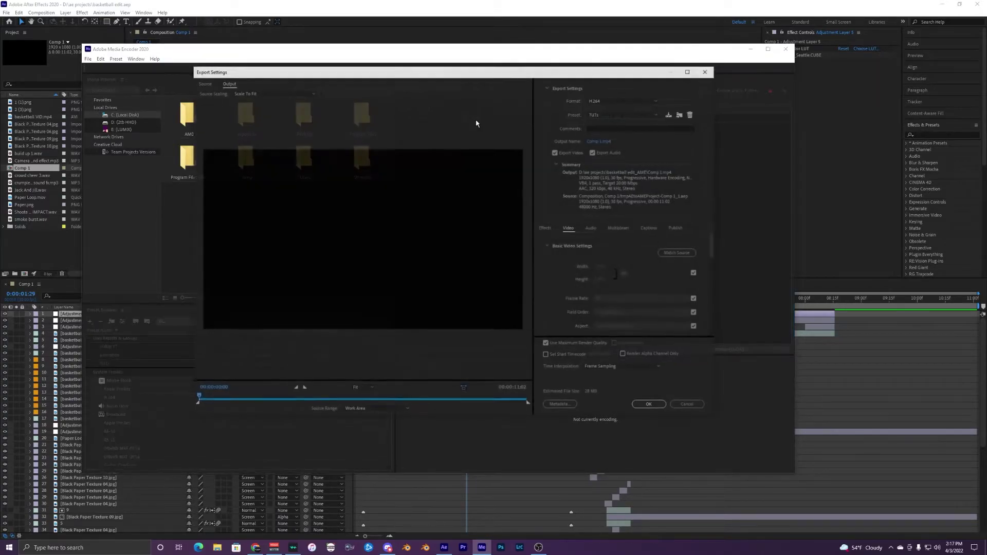
pyautogui.scroll(-3, 529, 267)
pyautogui.scroll(-2, 529, 272)
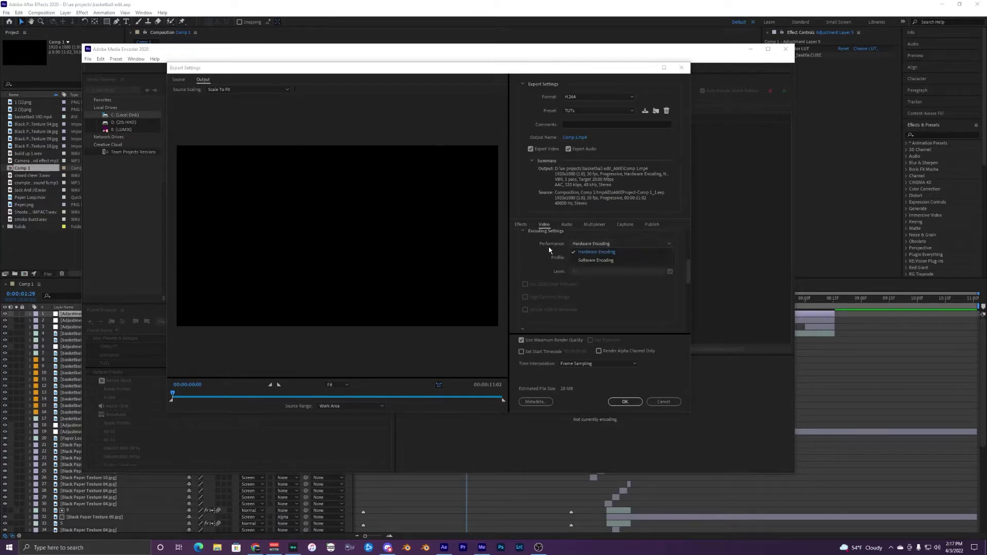
pyautogui.scroll(1, 549, 250)
pyautogui.click(591, 279)
pyautogui.click(588, 285)
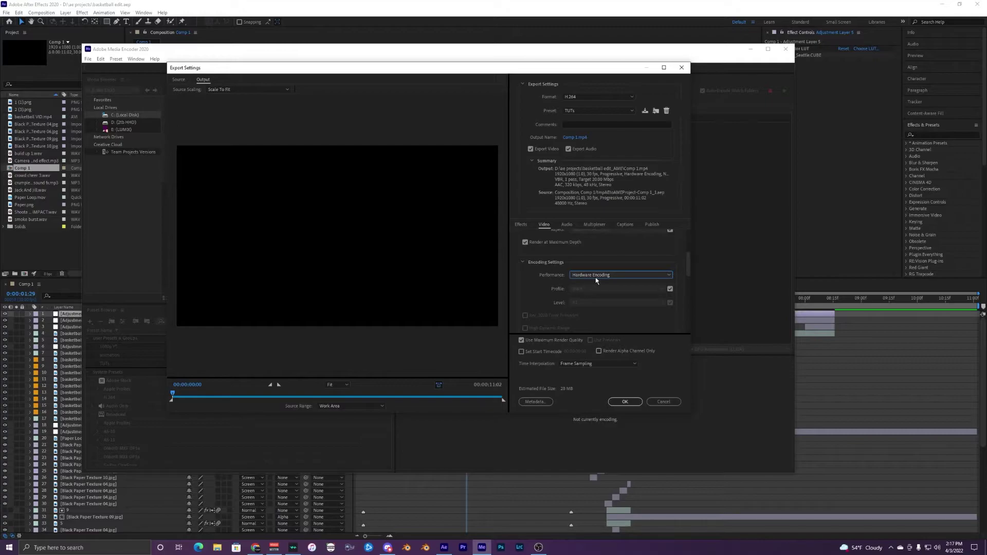
pyautogui.click(604, 276)
pyautogui.click(605, 281)
# - Keep bitrate encoding on VBR, 1 pass after briefly trying CBR
pyautogui.scroll(-3, 546, 291)
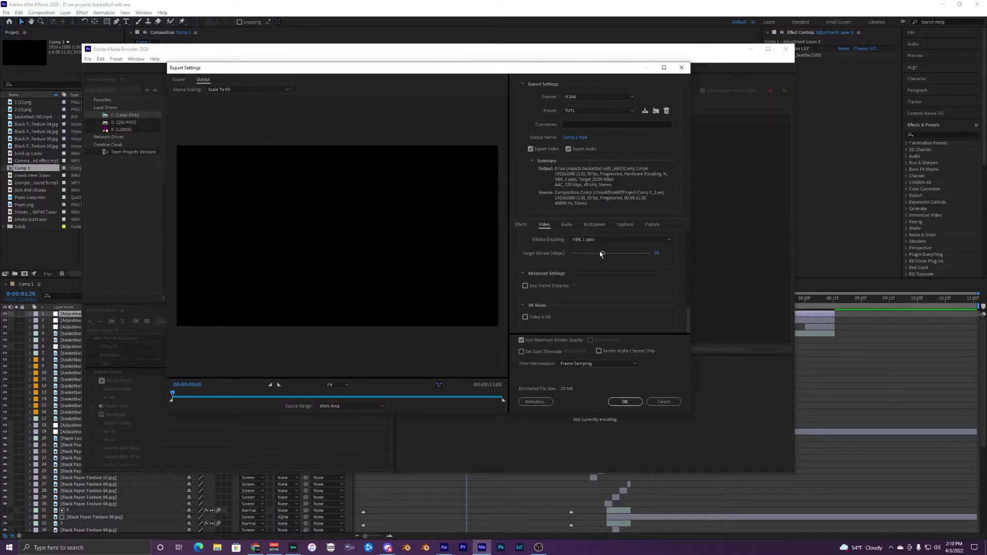
pyautogui.click(594, 238)
pyautogui.click(589, 247)
pyautogui.click(591, 240)
pyautogui.click(590, 256)
pyautogui.scroll(3, 544, 258)
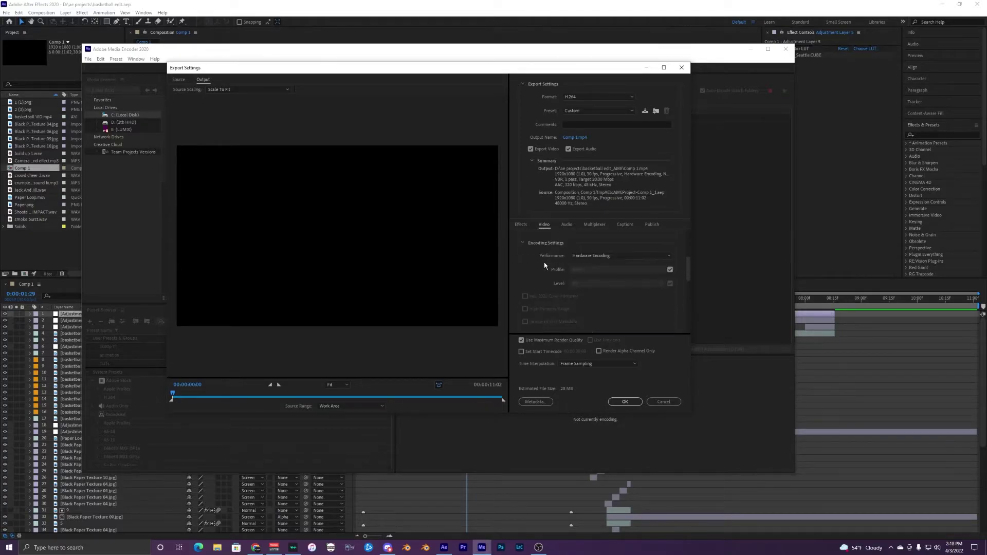
# - Unlock the profile setting and set the H.264 profile to High
pyautogui.click(670, 270)
pyautogui.click(605, 271)
pyautogui.click(599, 295)
pyautogui.click(597, 270)
pyautogui.click(590, 287)
pyautogui.click(590, 271)
pyautogui.click(586, 294)
# - Change the target bitrate from 20 to 40 Mbps and apply the export settings
pyautogui.scroll(-5, 554, 270)
pyautogui.click(657, 253)
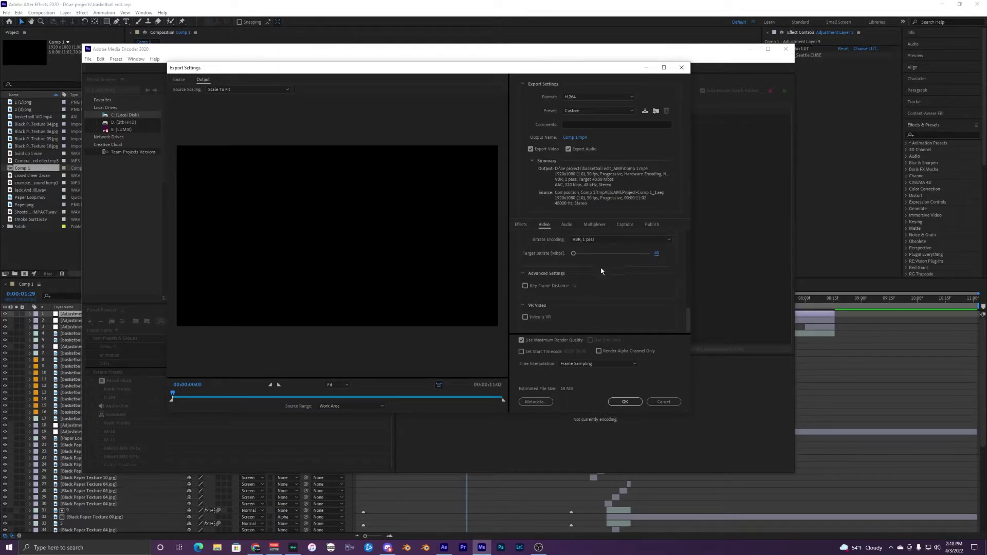
pyautogui.scroll(5, 549, 260)
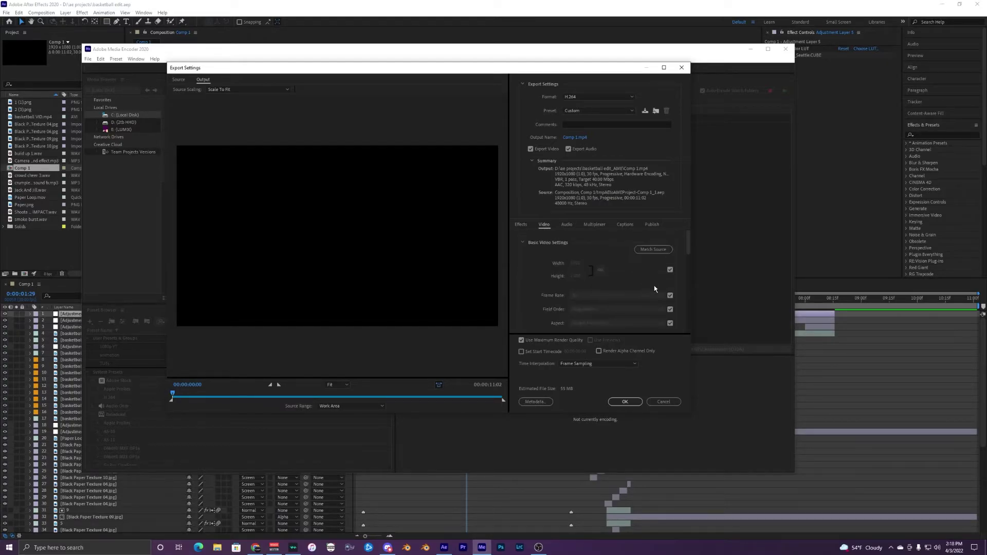
pyautogui.scroll(-5, 555, 269)
pyautogui.scroll(-1, 549, 293)
pyautogui.click(617, 403)
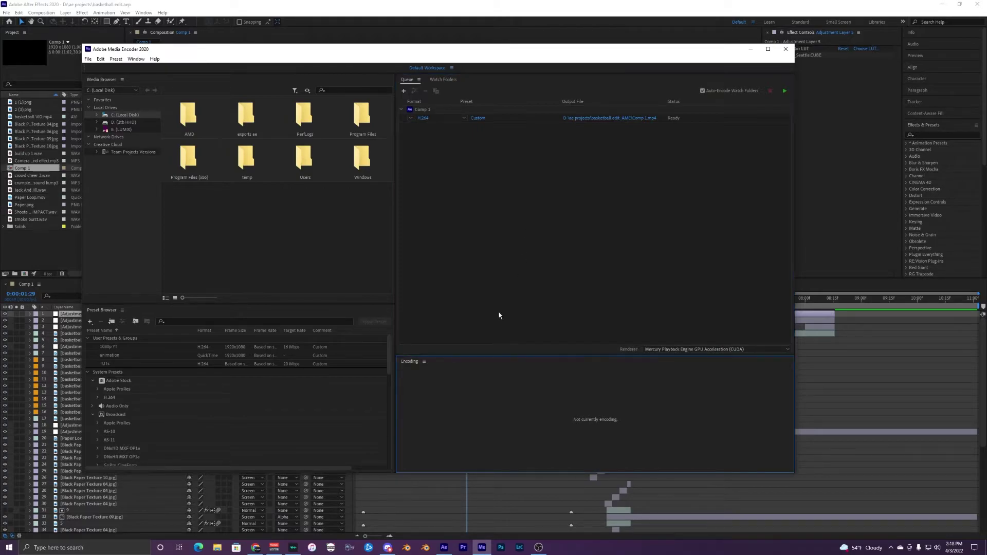
# - Launch GeForce Experience from Windows search and check for driver updates on its Drivers page
pyautogui.click(110, 546)
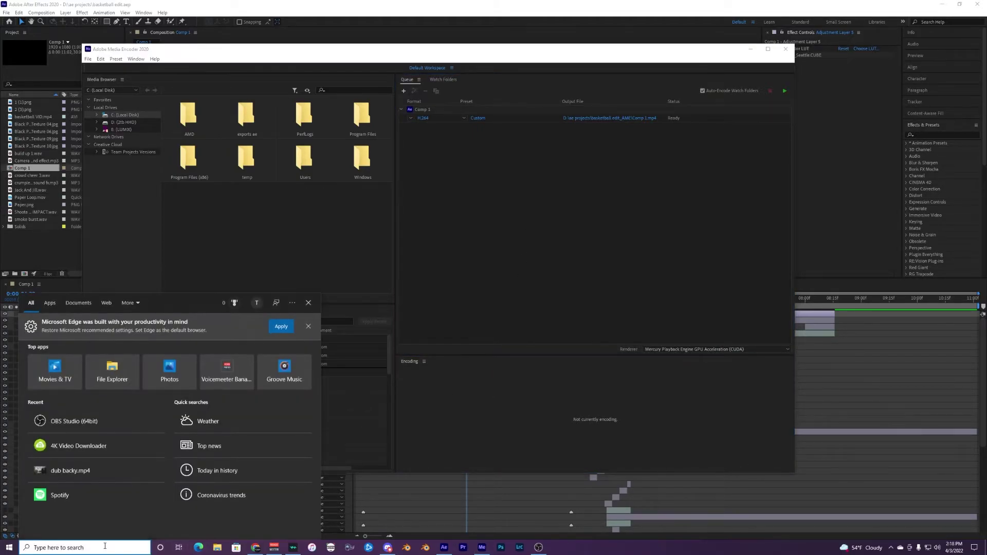
pyautogui.write('geforce')
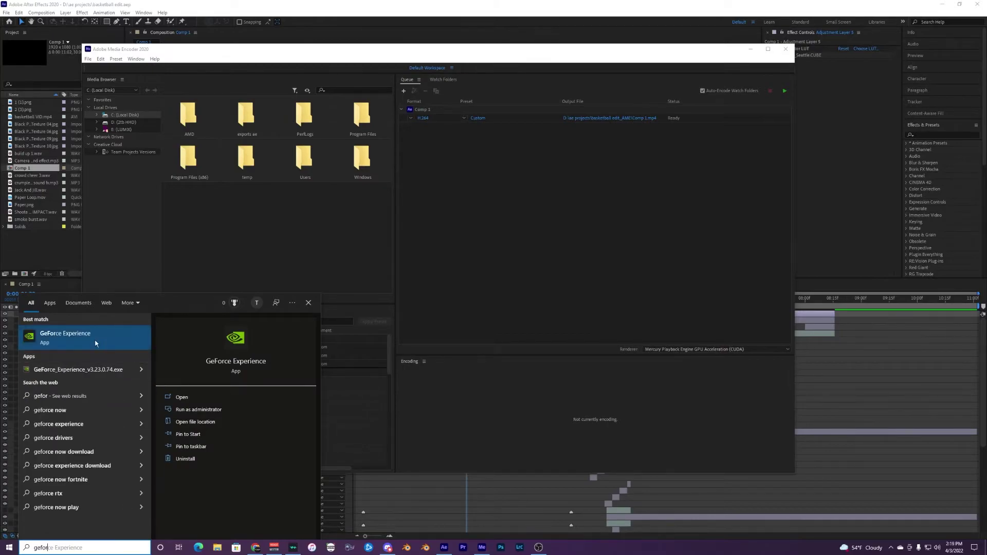
pyautogui.click(222, 282)
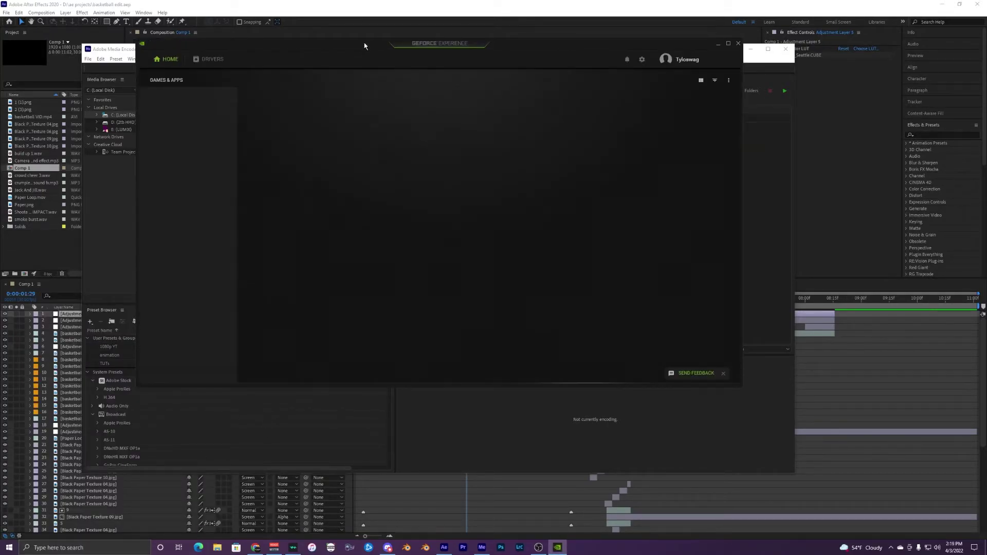
pyautogui.click(235, 64)
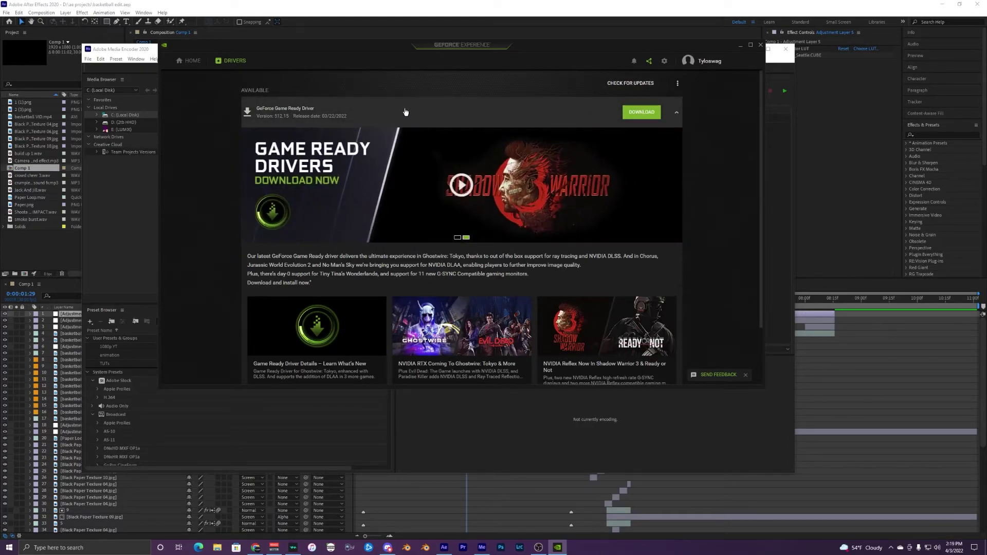
pyautogui.click(630, 82)
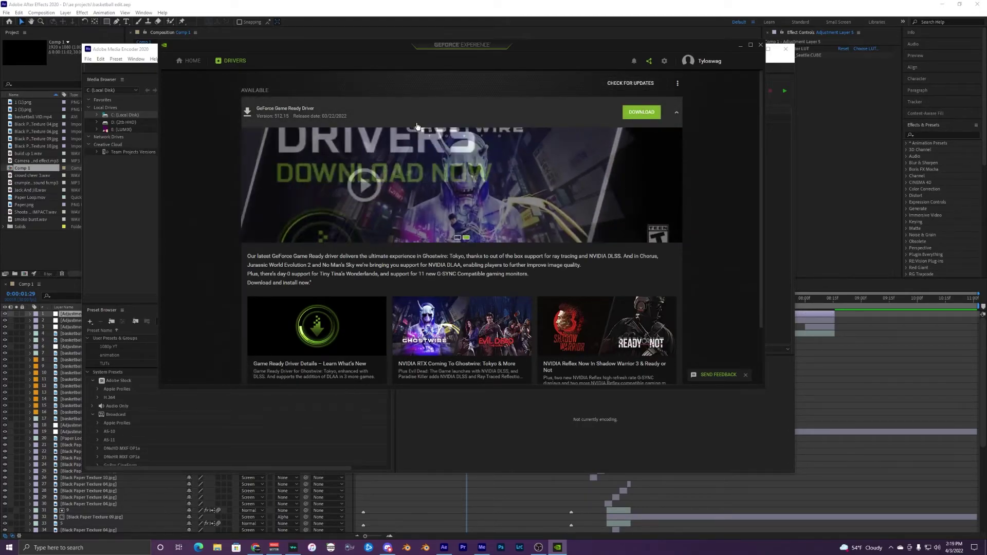
pyautogui.moveTo(229, 50); pyautogui.dragTo(220, 55)
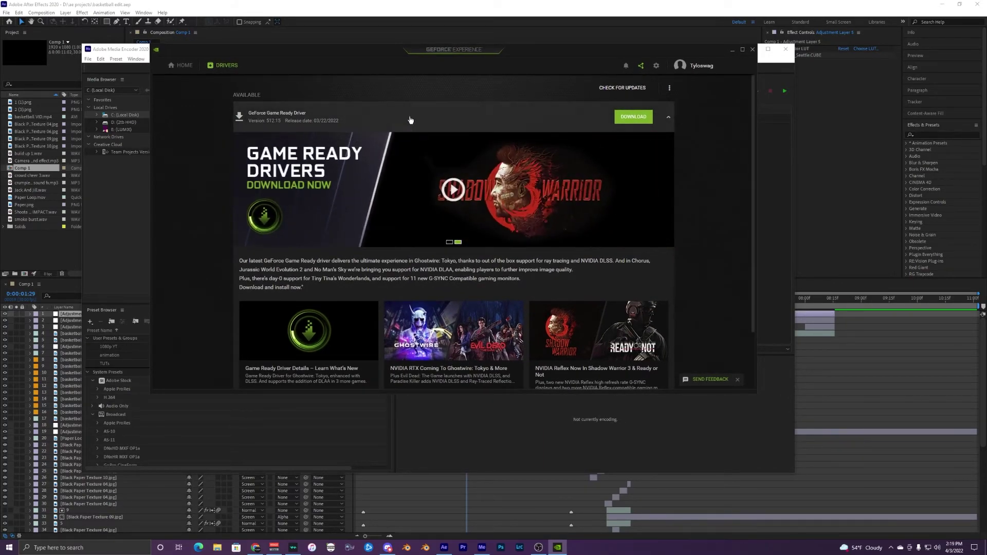
# - Close GeForce Experience, minimize both Adobe apps, dismiss the desktop menu, and restore After Effects
pyautogui.click(752, 50)
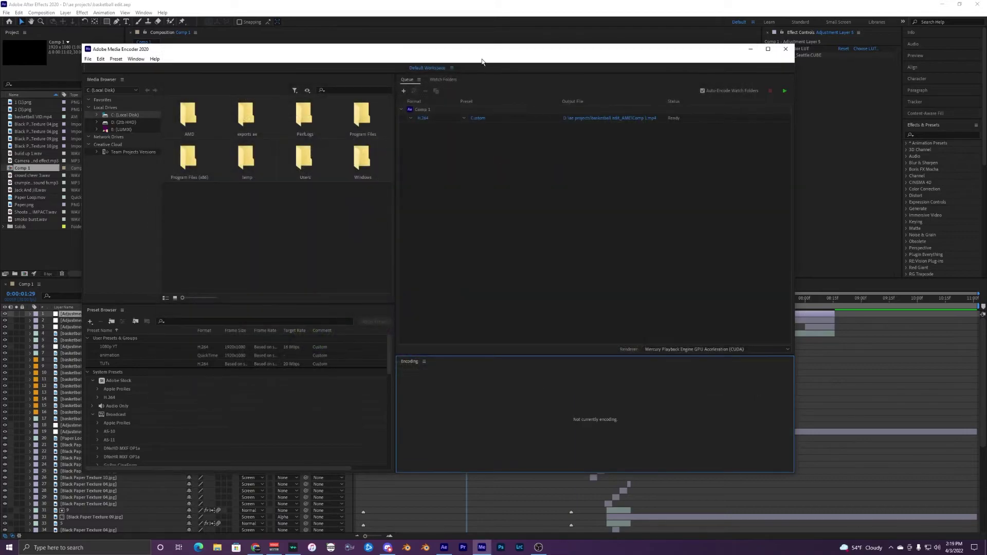
pyautogui.moveTo(473, 49); pyautogui.dragTo(468, 48)
pyautogui.click(745, 49)
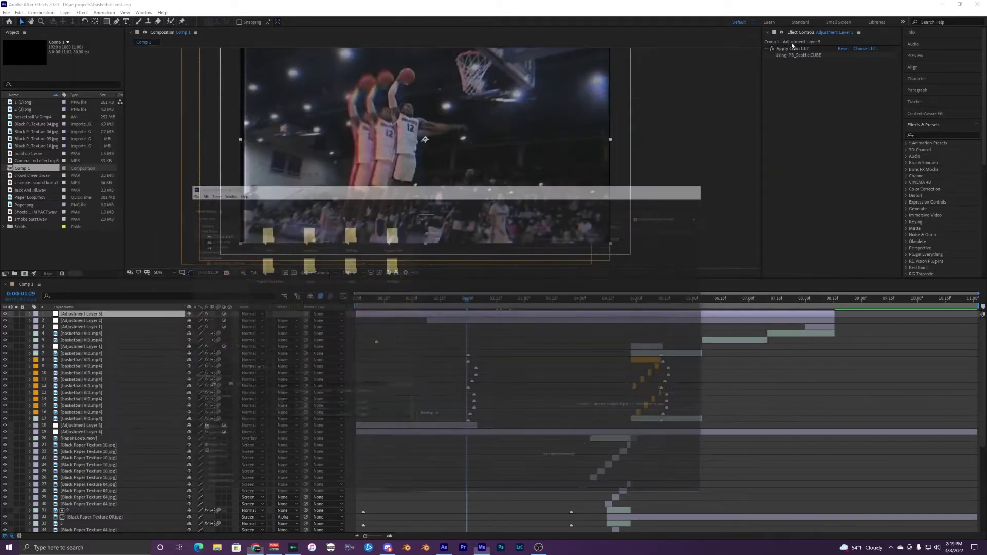
pyautogui.click(942, 4)
pyautogui.rightClick(466, 232)
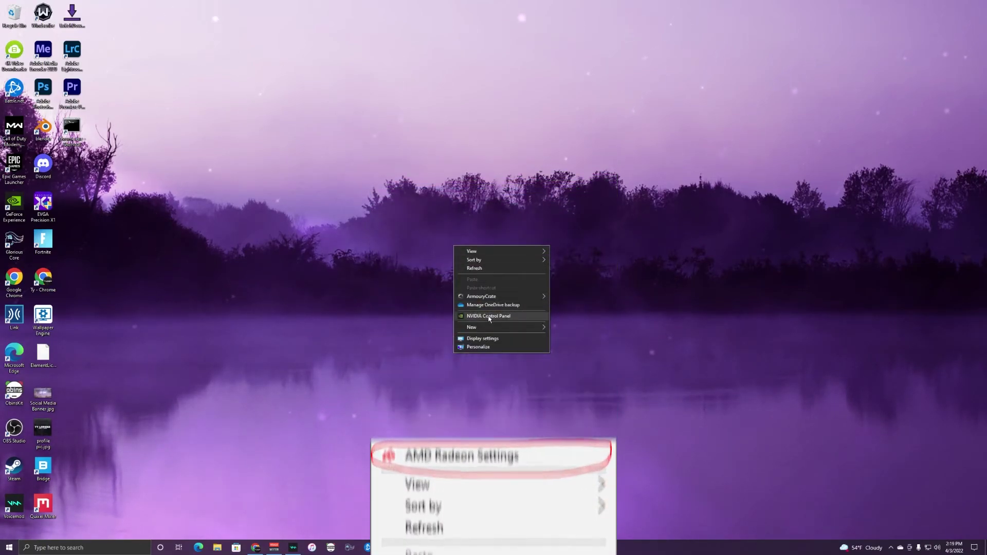
pyautogui.click(417, 322)
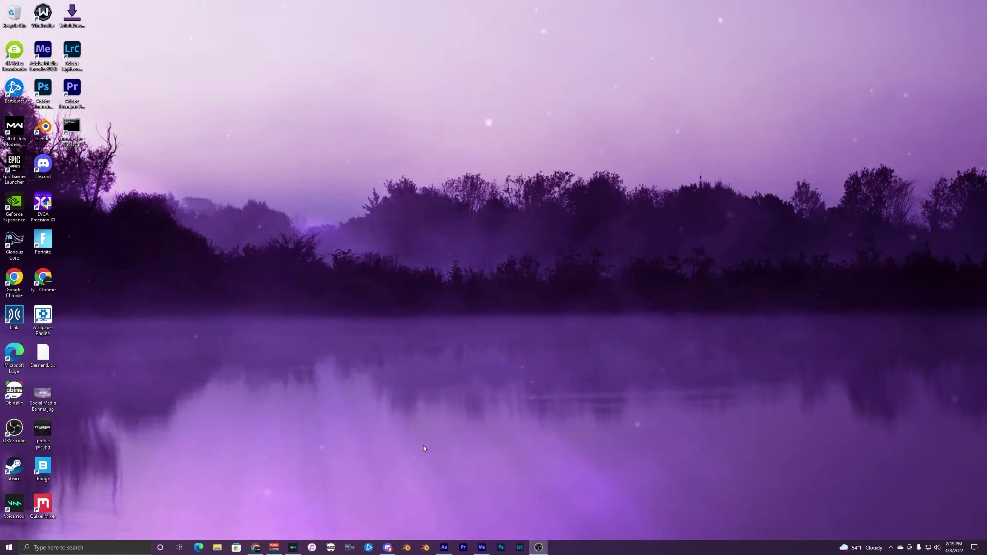
pyautogui.click(444, 547)
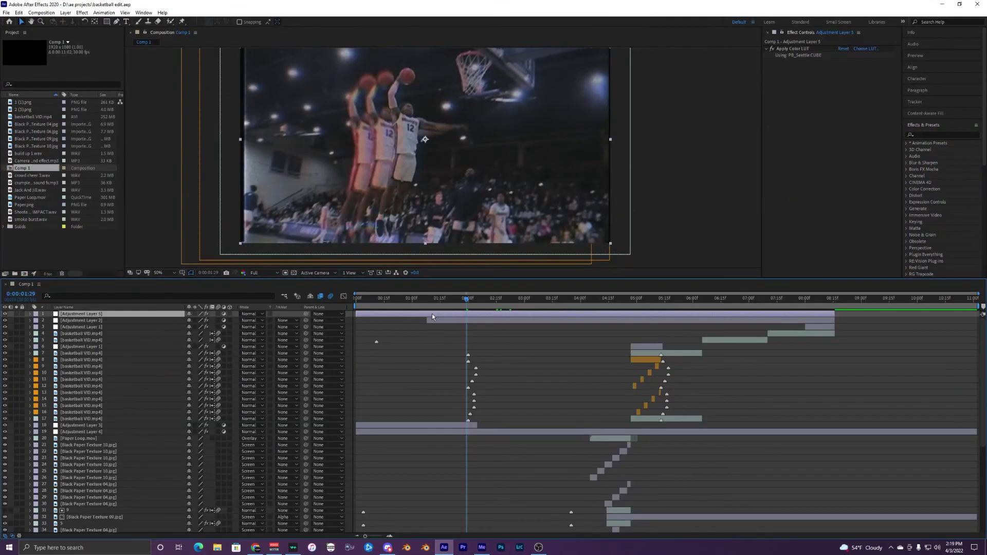
# - Bring Media Encoder to the front with Ctrl+Alt+M and reposition its window
pyautogui.hotkey('ctrl', 'alt', 'm')
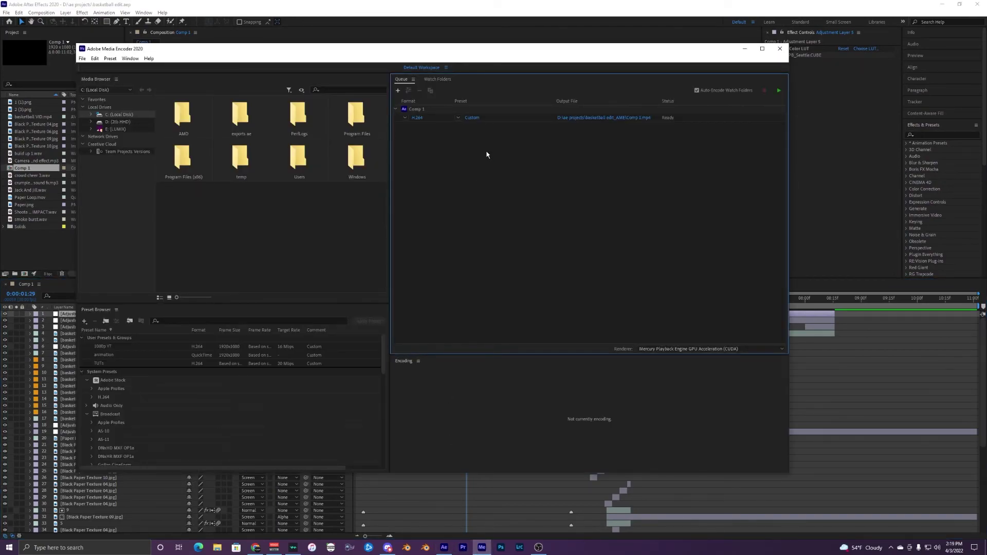
pyautogui.moveTo(433, 61); pyautogui.dragTo(436, 58)
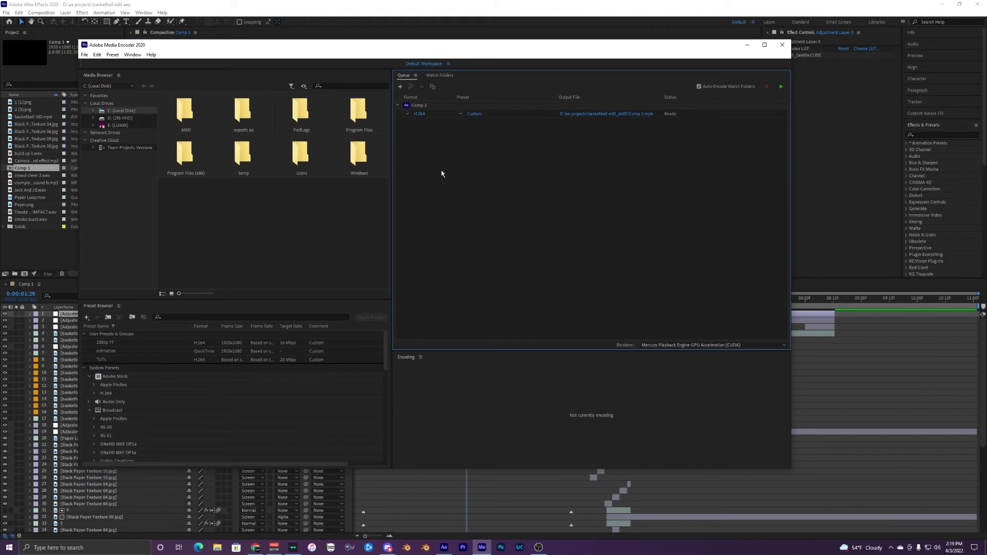